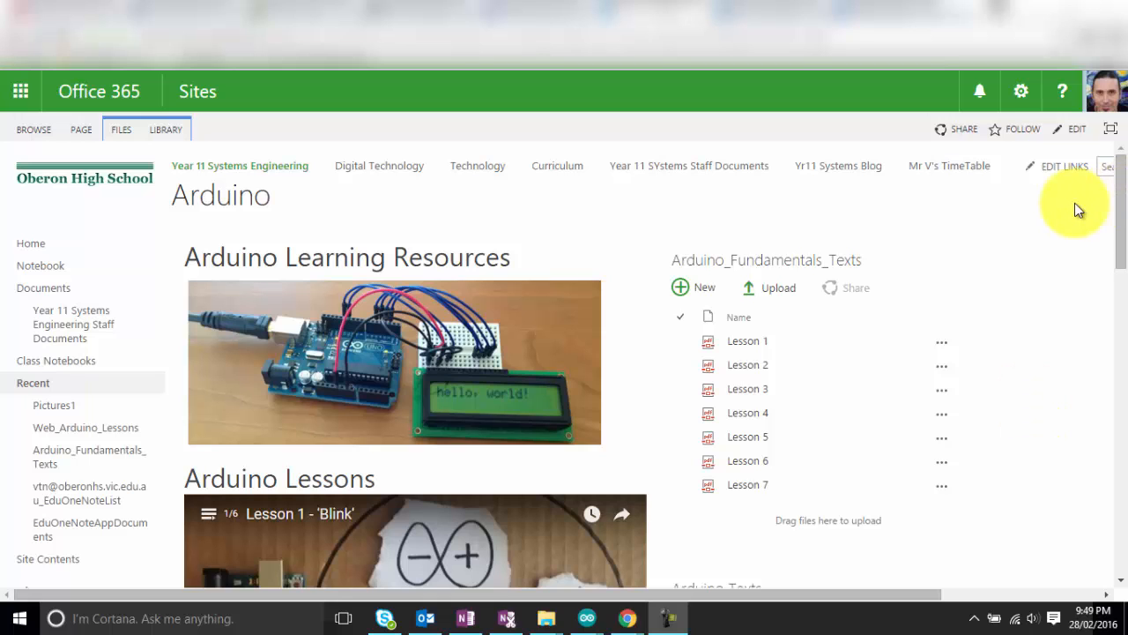
# Examine the Arduino page's learning resources and its document library web parts.
pyautogui.moveTo(1119, 195); pyautogui.dragTo(1108, 221)
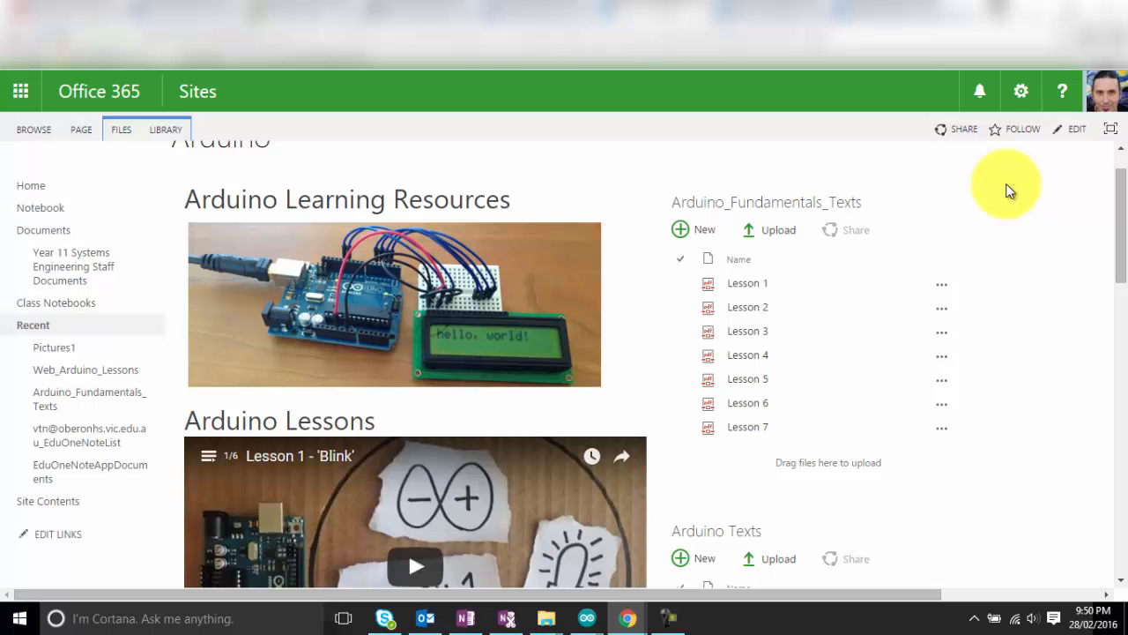
pyautogui.moveTo(1121, 194); pyautogui.dragTo(1121, 191)
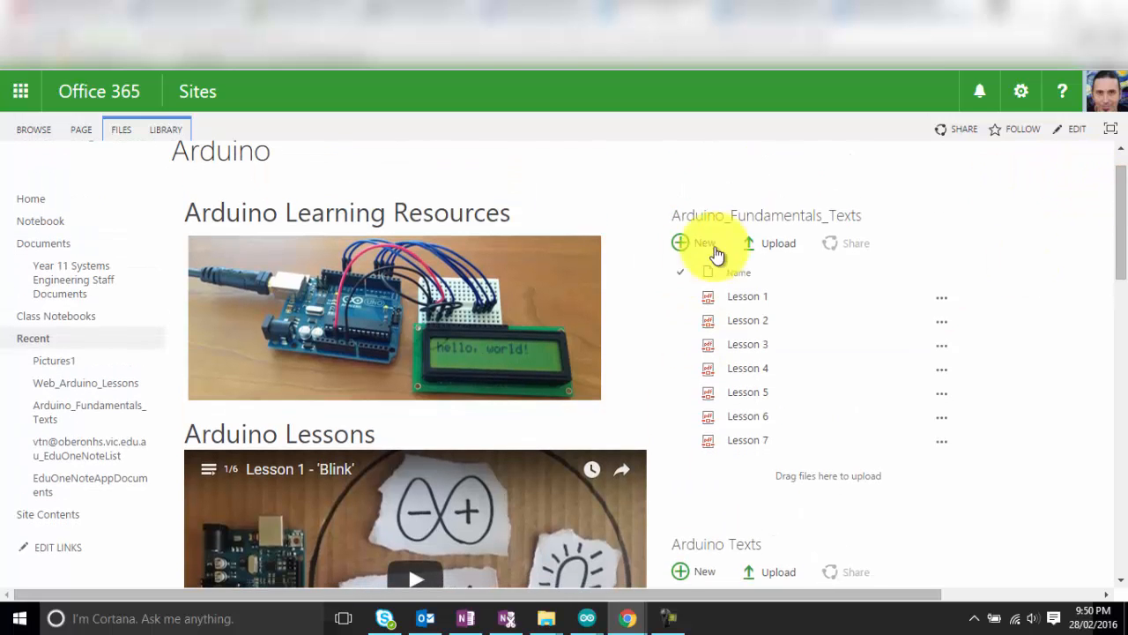
pyautogui.moveTo(1120, 244); pyautogui.dragTo(1125, 207)
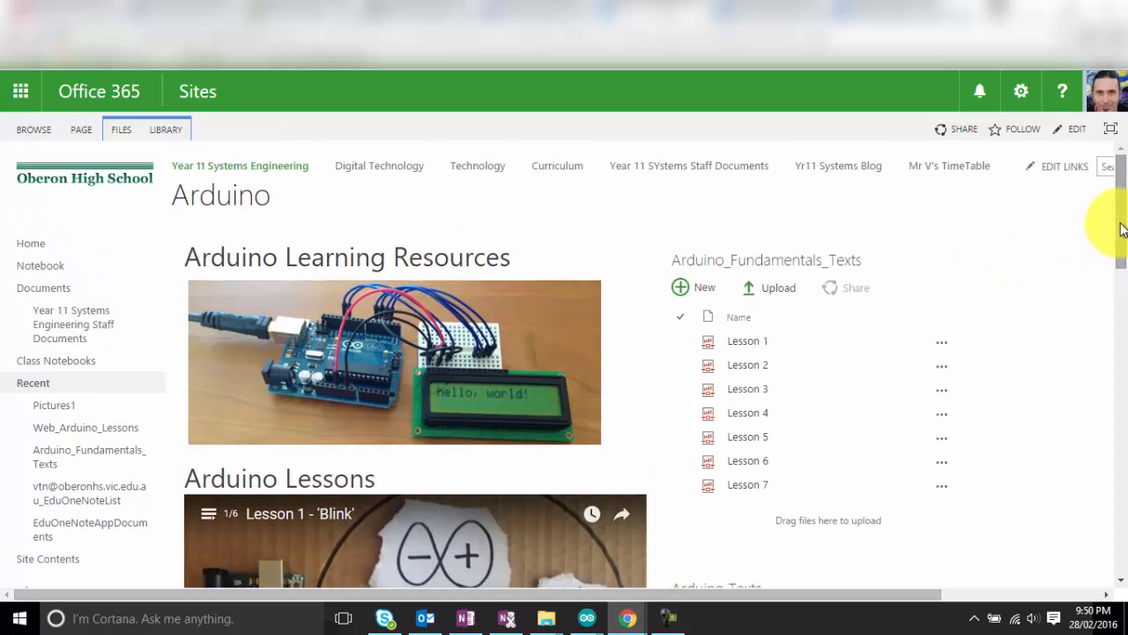
pyautogui.moveTo(1123, 228)
pyautogui.mouseDown()
pyautogui.moveTo(1119, 277)
pyautogui.moveTo(1115, 227)
pyautogui.mouseUp()
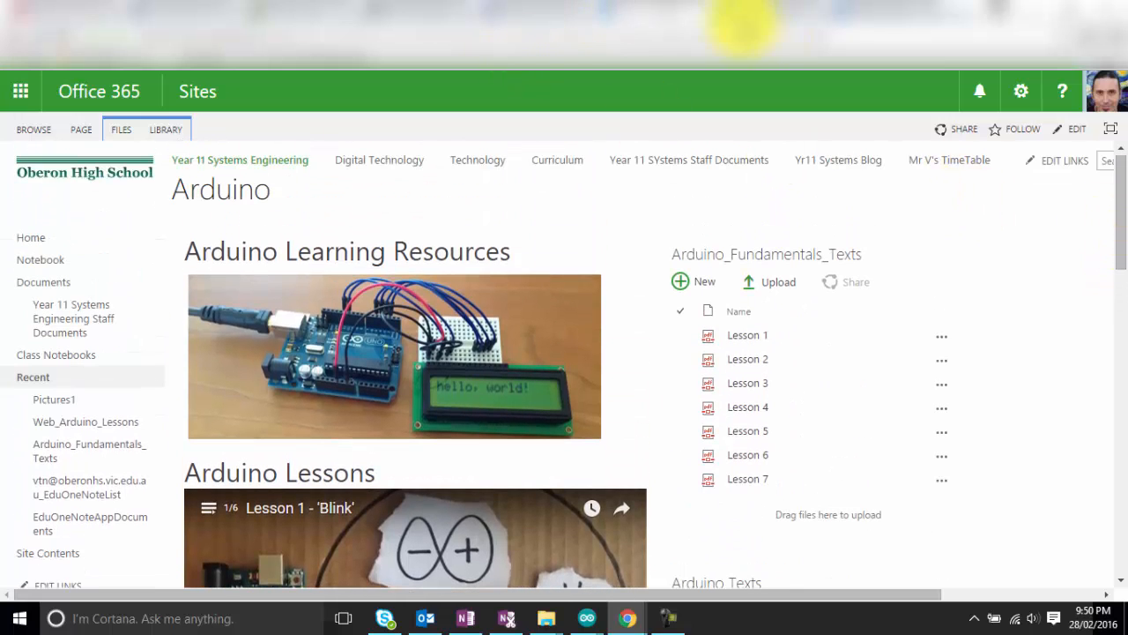
# Switch to the Test page and examine its four Arduino_Fundamentals_Texts library web parts.
pyautogui.click(758, 12)
pyautogui.moveTo(1108, 252)
pyautogui.mouseDown()
pyautogui.moveTo(1113, 282)
pyautogui.moveTo(1109, 227)
pyautogui.moveTo(1108, 238)
pyautogui.mouseUp()
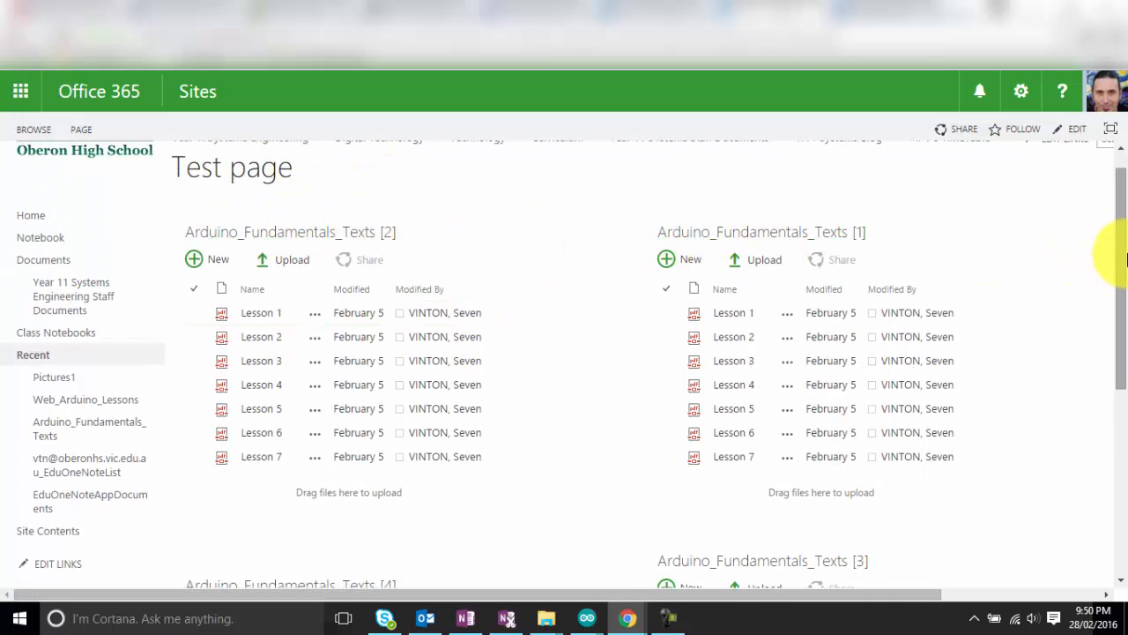
pyautogui.moveTo(1116, 252); pyautogui.dragTo(1116, 239)
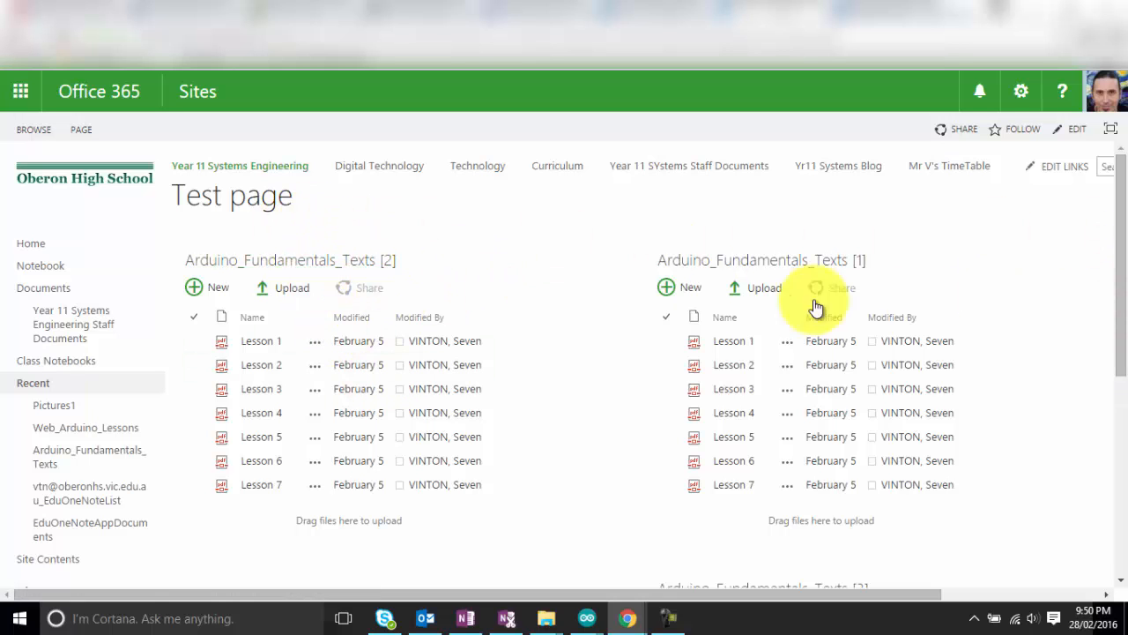
pyautogui.moveTo(1119, 283); pyautogui.dragTo(1127, 310)
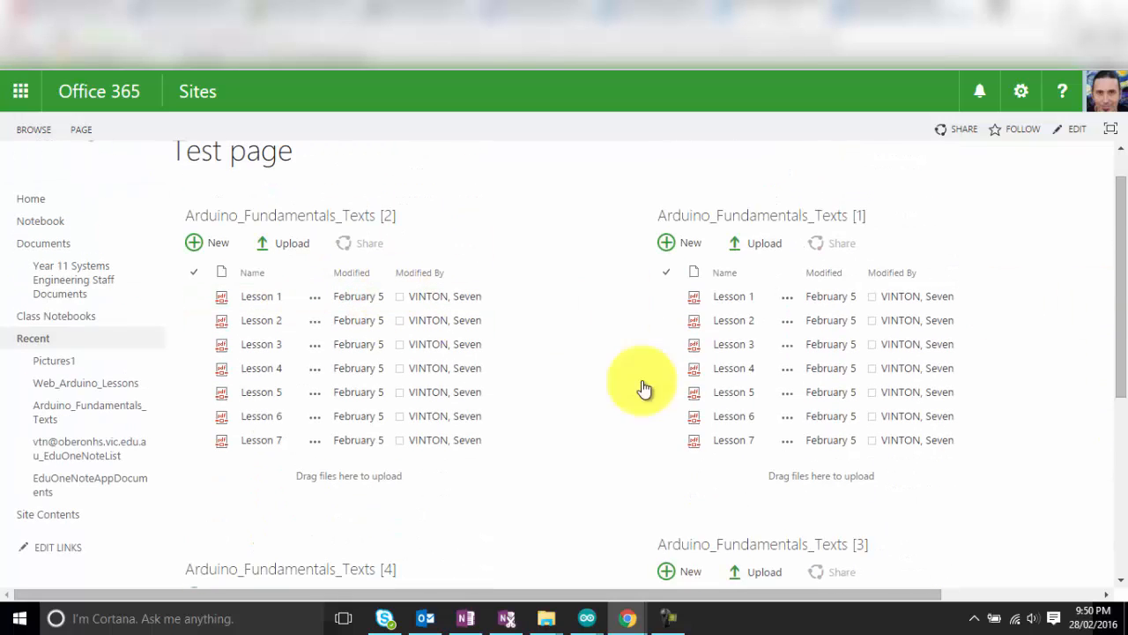
pyautogui.moveTo(1127, 343); pyautogui.dragTo(1120, 406)
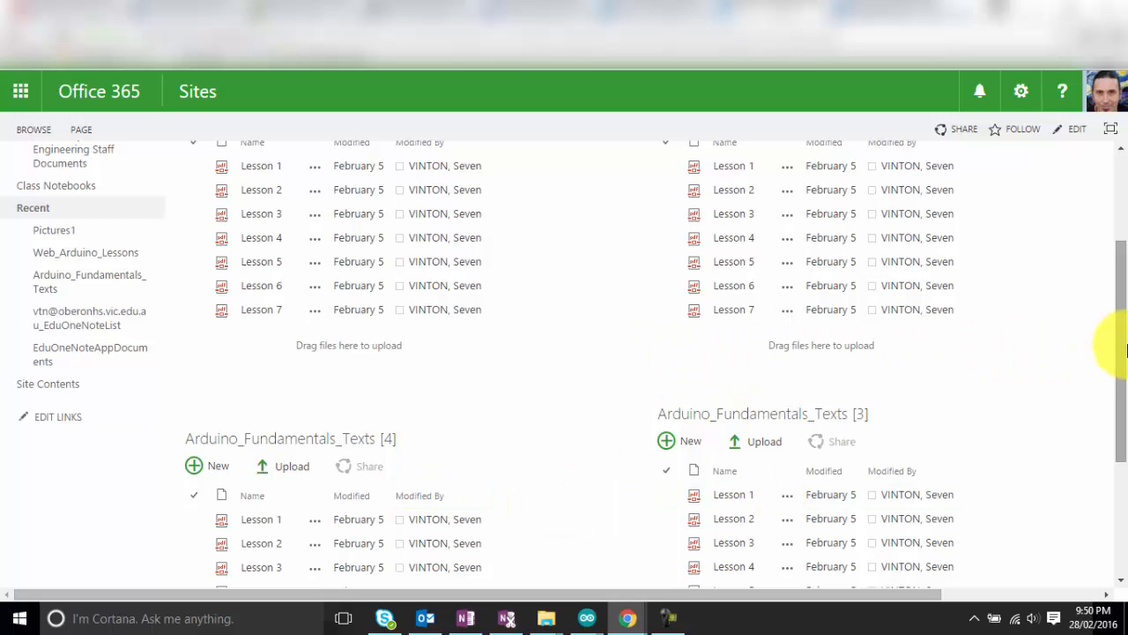
pyautogui.moveTo(1112, 345); pyautogui.dragTo(1116, 252)
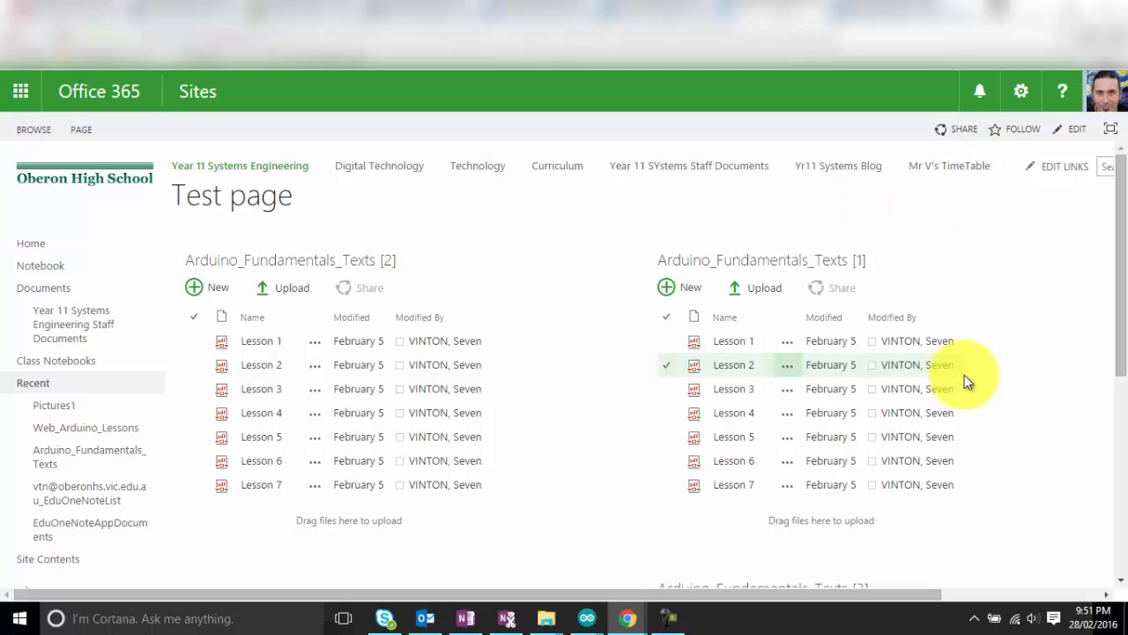
# Upload Test_file from the desktop into the Arduino_Fundamentals_Texts [1] web part on the Test page.
pyautogui.click(926, 365)
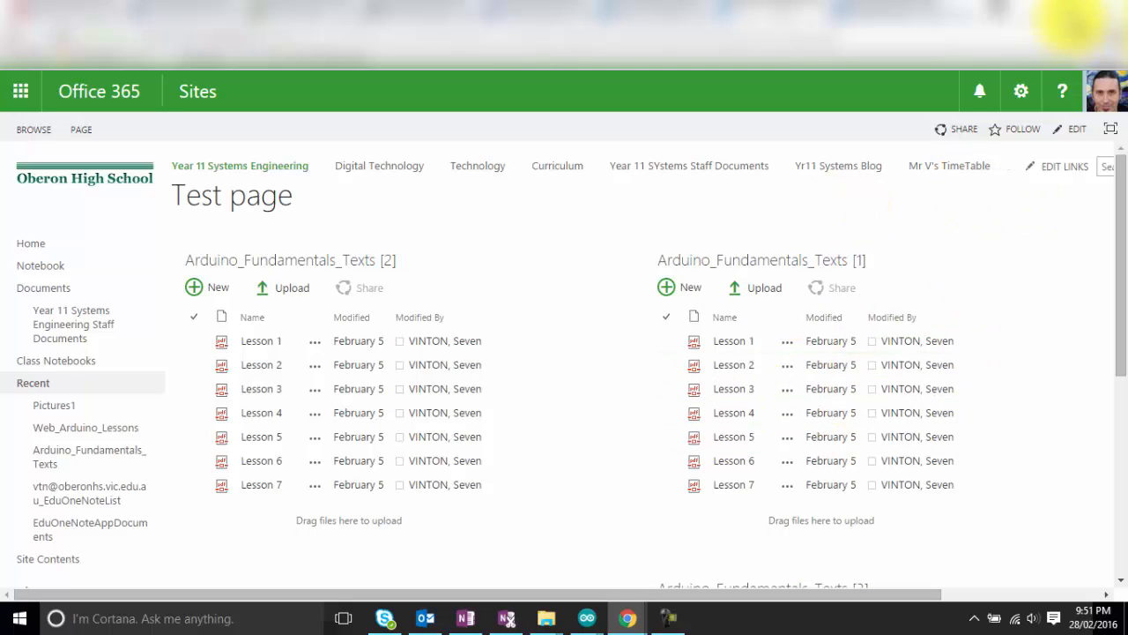
pyautogui.click(1074, 15)
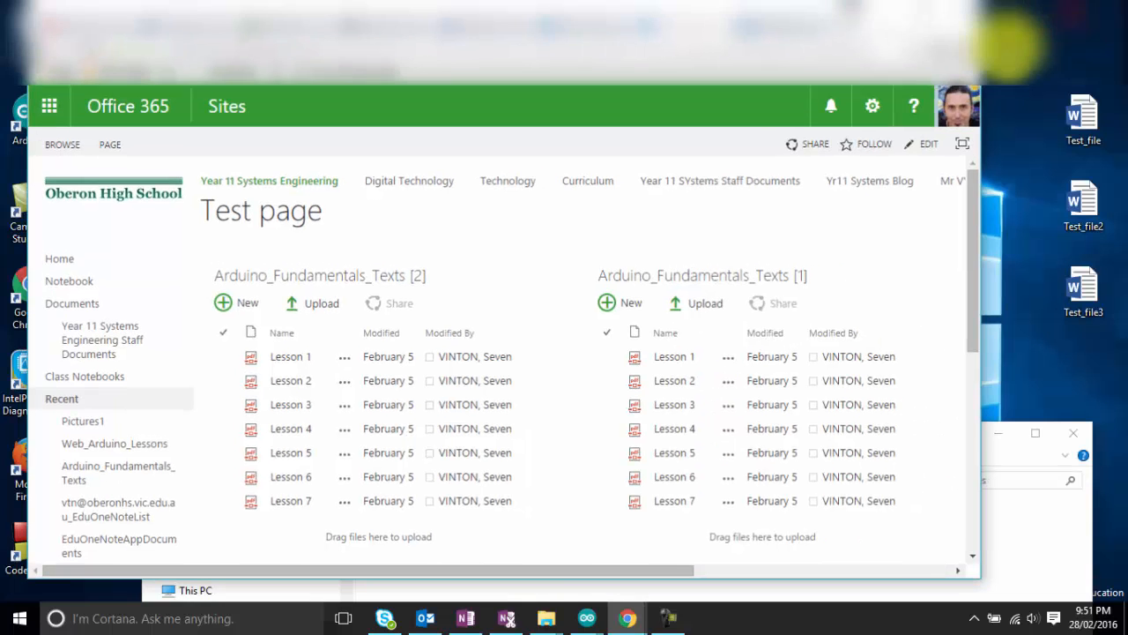
pyautogui.moveTo(1084, 123); pyautogui.dragTo(719, 443)
pyautogui.moveTo(701, 381); pyautogui.dragTo(702, 382)
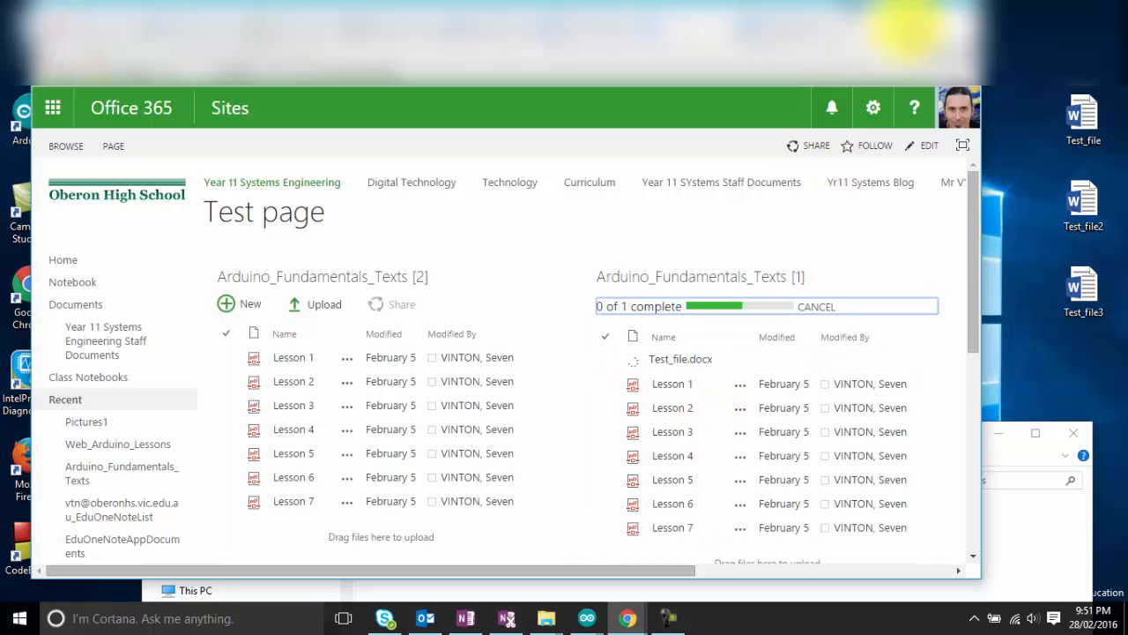
pyautogui.click(934, 14)
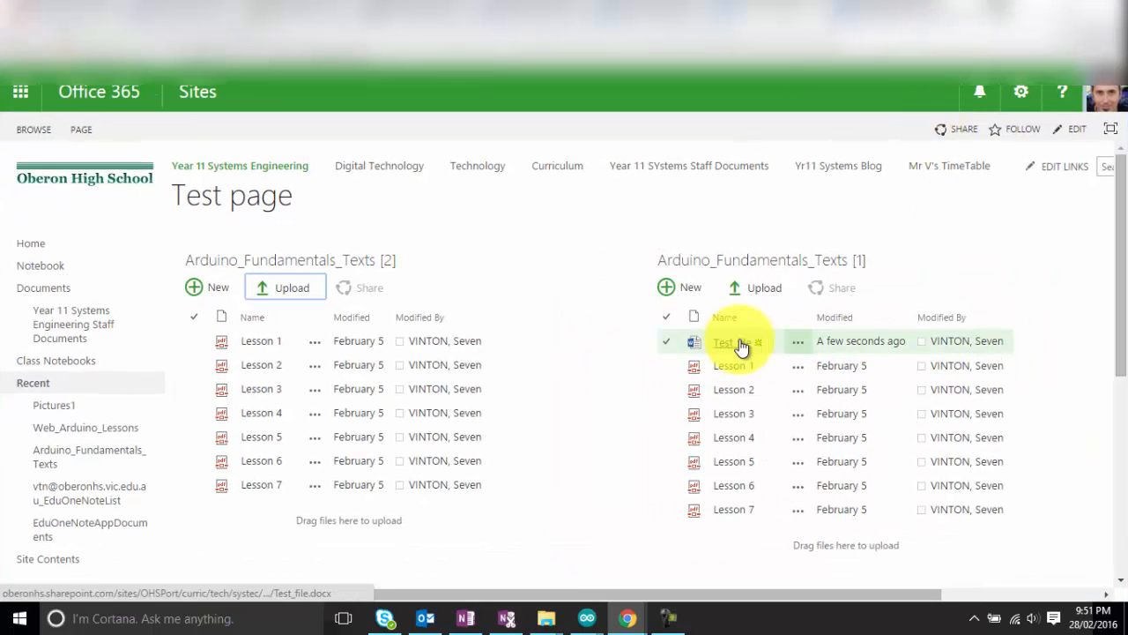
# Check all four Arduino_Fundamentals_Texts web parts on the Test page for the uploaded Test_file.
pyautogui.moveTo(1123, 284)
pyautogui.mouseDown()
pyautogui.moveTo(1123, 302)
pyautogui.moveTo(1122, 282)
pyautogui.mouseUp()
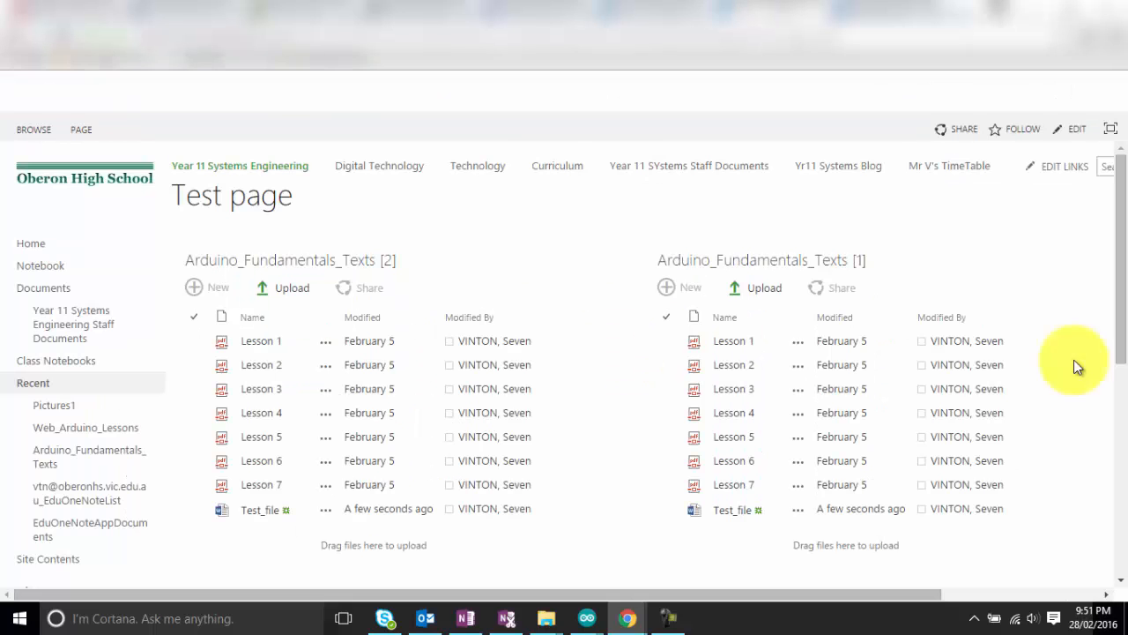
pyautogui.moveTo(1123, 306); pyautogui.dragTo(1126, 540)
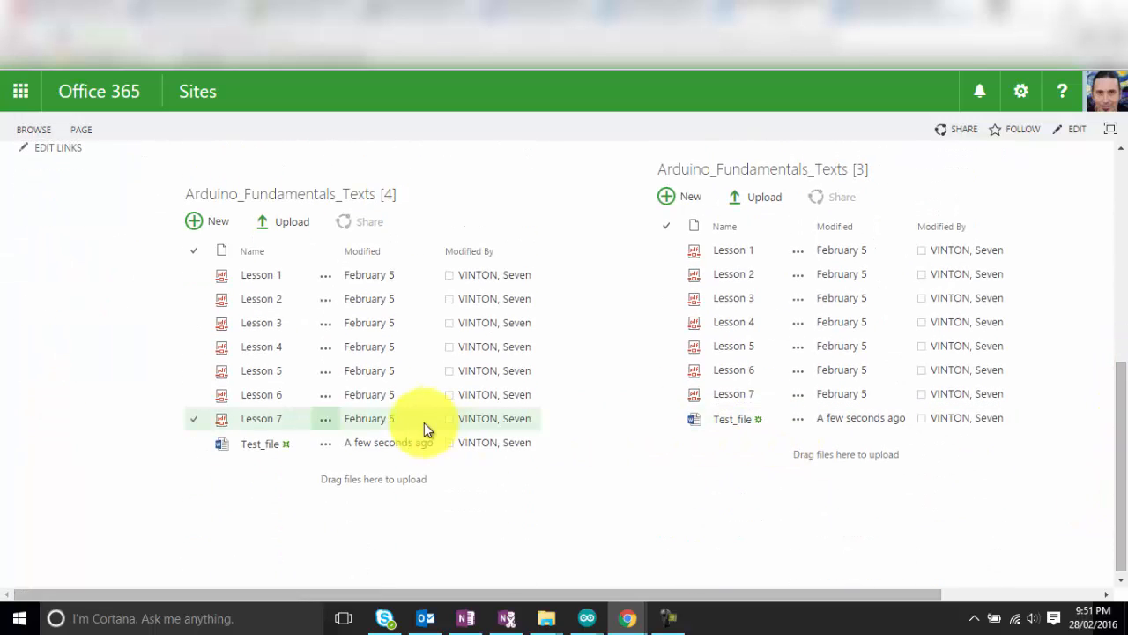
pyautogui.moveTo(1117, 441); pyautogui.dragTo(1125, 218)
# Delete the Arduino_Fundamentals_Texts [1] web part from the Test page and save the page.
pyautogui.click(1074, 129)
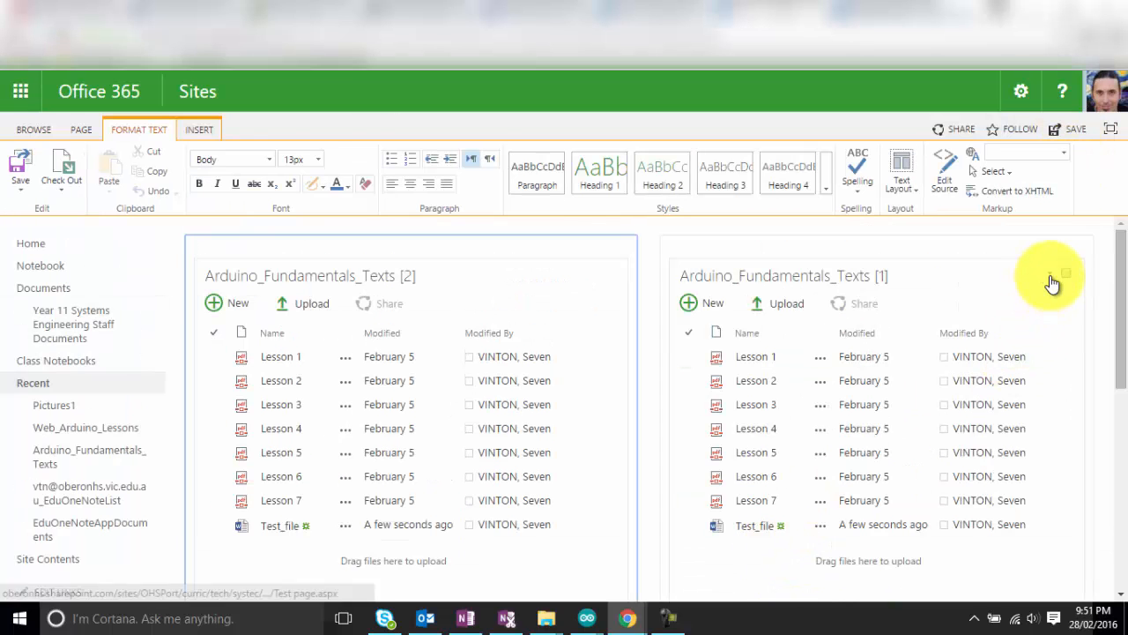
pyautogui.click(1050, 275)
pyautogui.click(1025, 323)
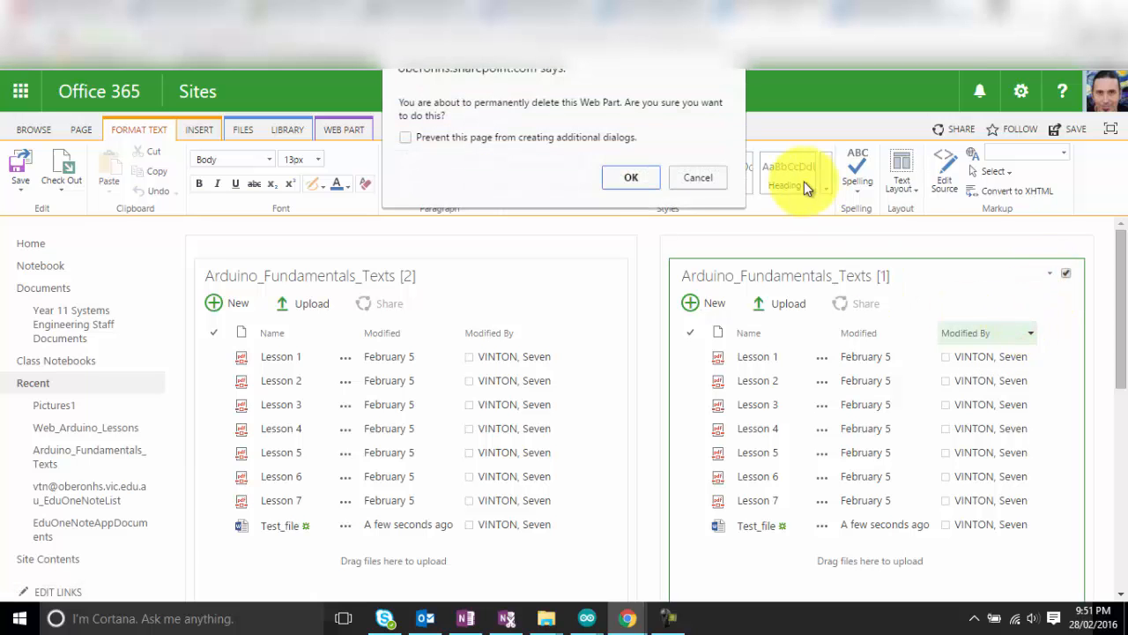
pyautogui.click(633, 177)
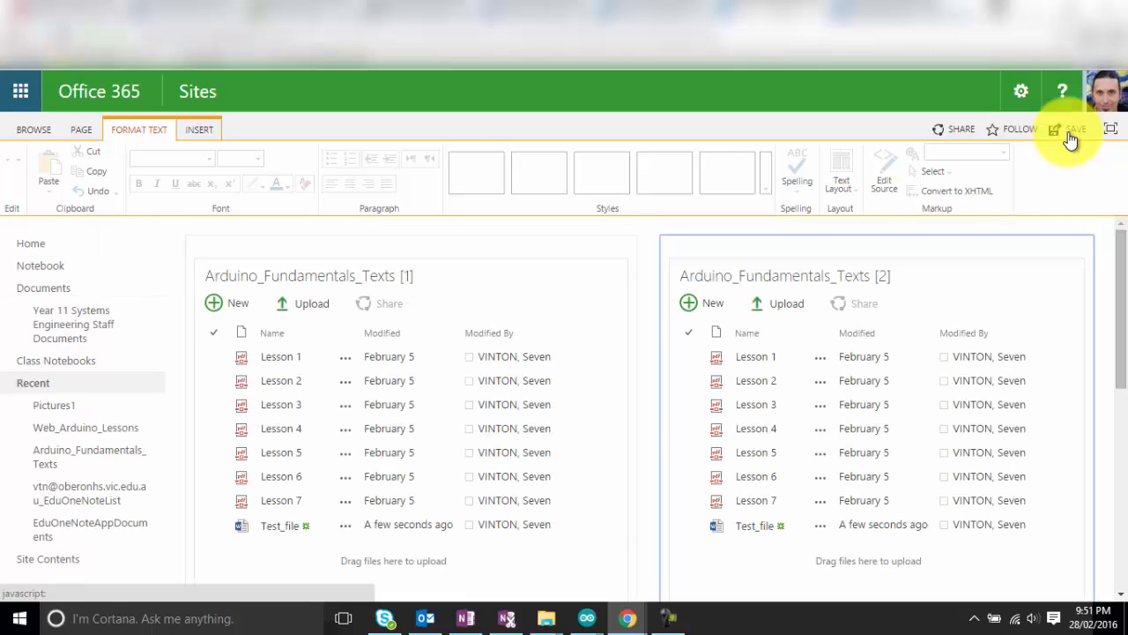
pyautogui.click(1069, 134)
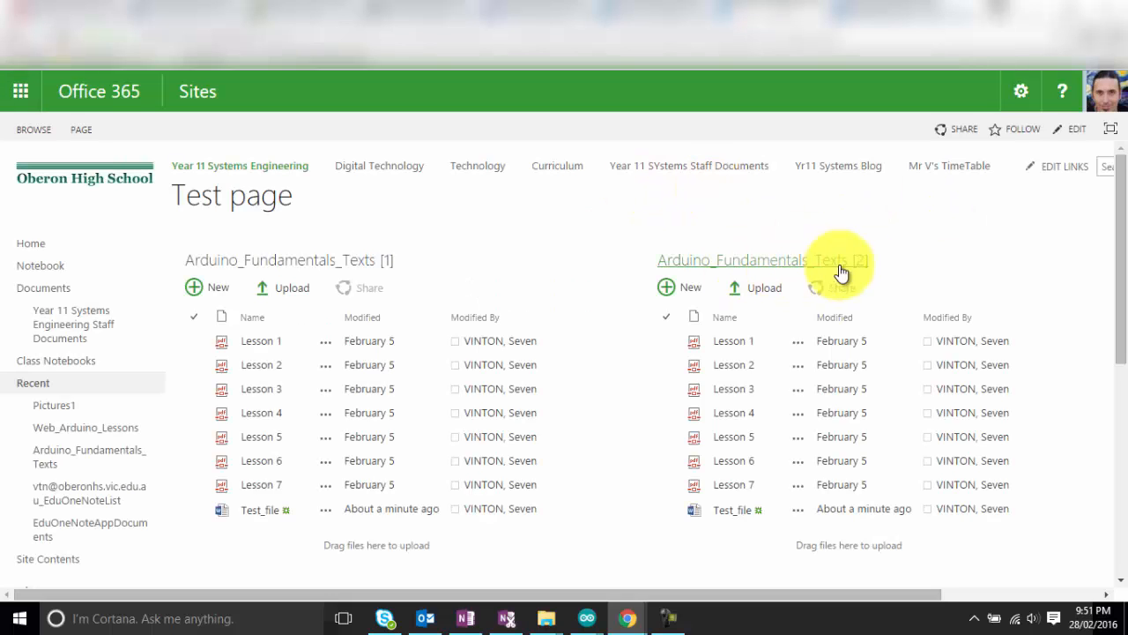
# Open the full Arduino_Fundamentals_Texts library from its web part title to inspect its files.
pyautogui.click(738, 265)
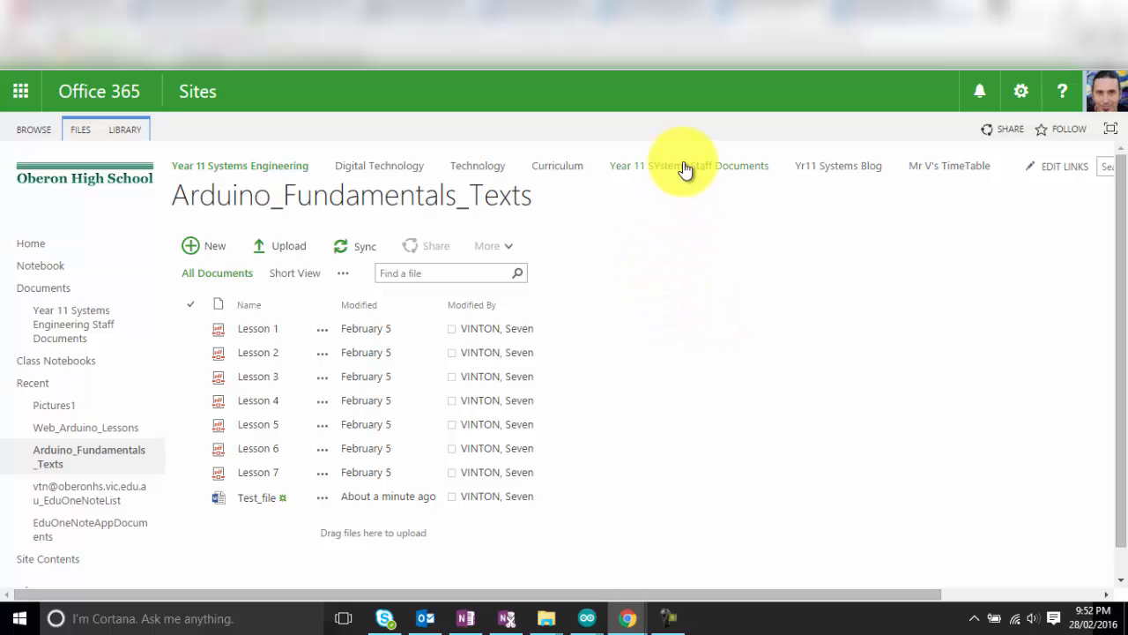
# Switch to Practice Site 1, start adding an app and browse the apps that can be added.
pyautogui.click(875, 18)
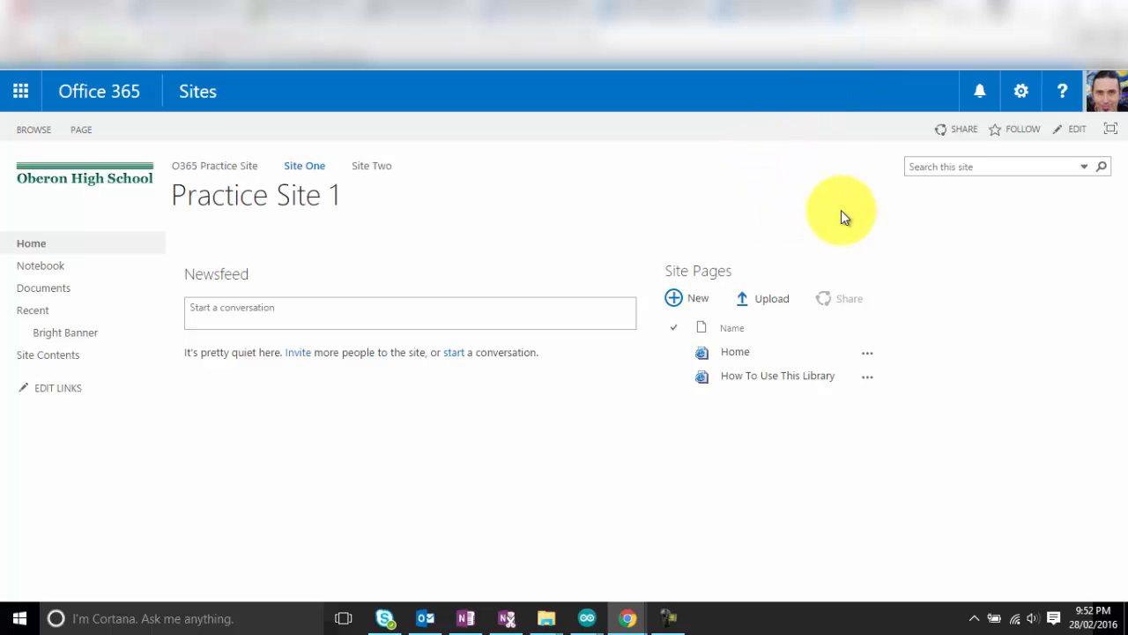
pyautogui.click(1021, 95)
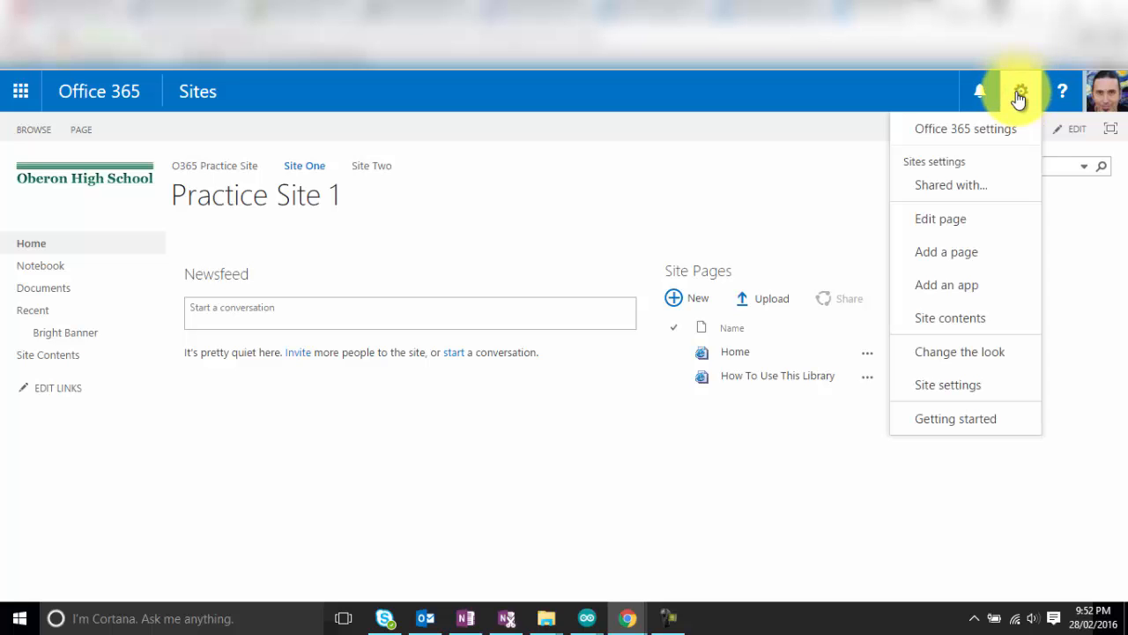
pyautogui.click(945, 291)
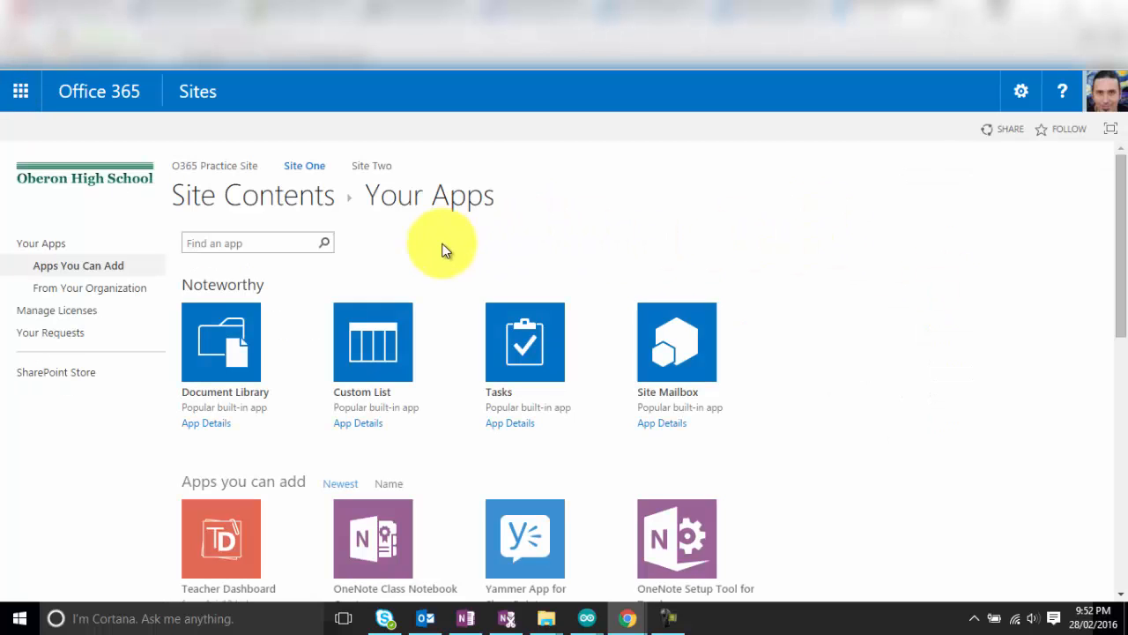
pyautogui.moveTo(1118, 211)
pyautogui.mouseDown()
pyautogui.moveTo(1124, 282)
pyautogui.moveTo(1125, 209)
pyautogui.moveTo(1126, 260)
pyautogui.moveTo(1125, 227)
pyautogui.mouseUp()
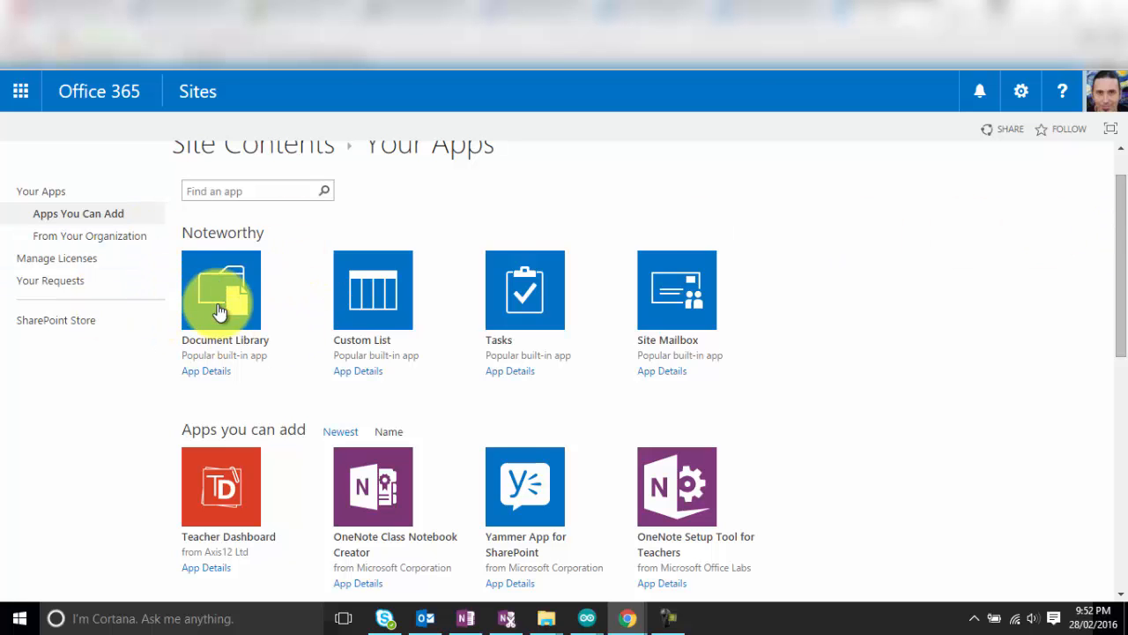
pyautogui.moveTo(1121, 227); pyautogui.dragTo(1126, 355)
pyautogui.moveTo(1125, 296); pyautogui.dragTo(1110, 204)
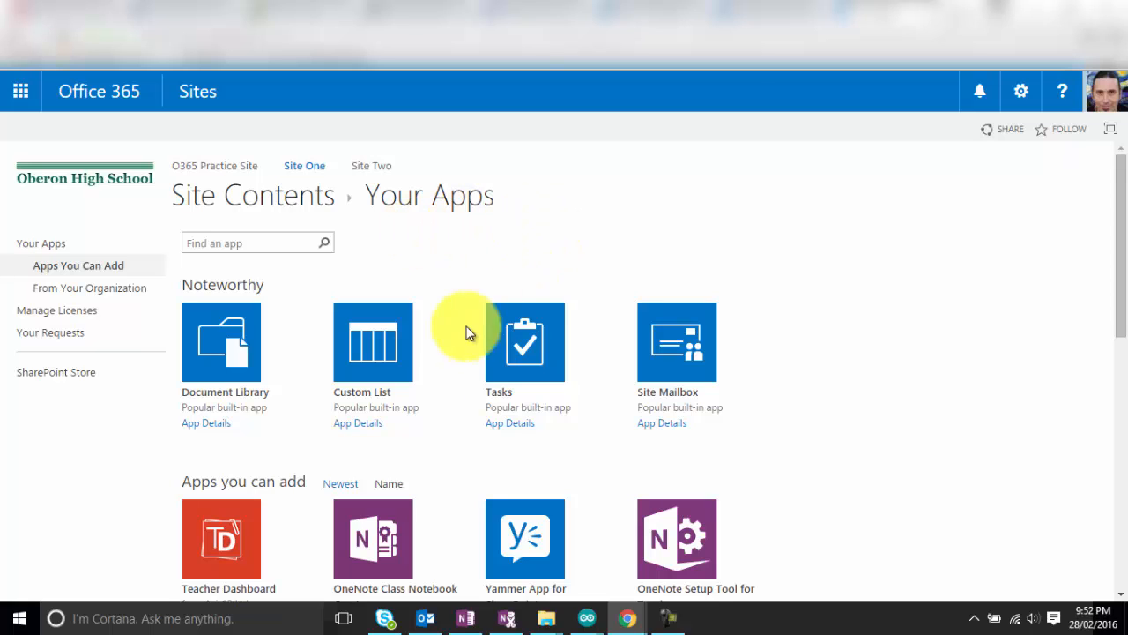
# Create a Document Library app named test1 on Practice Site 1.
pyautogui.click(235, 362)
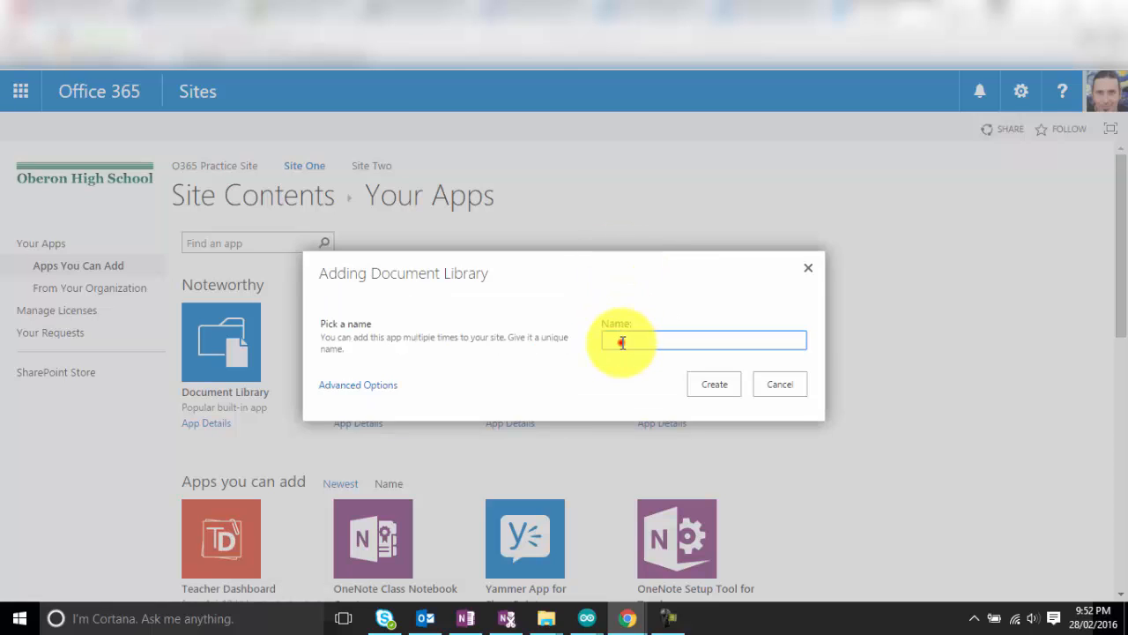
pyautogui.click(623, 341)
pyautogui.write('test1')
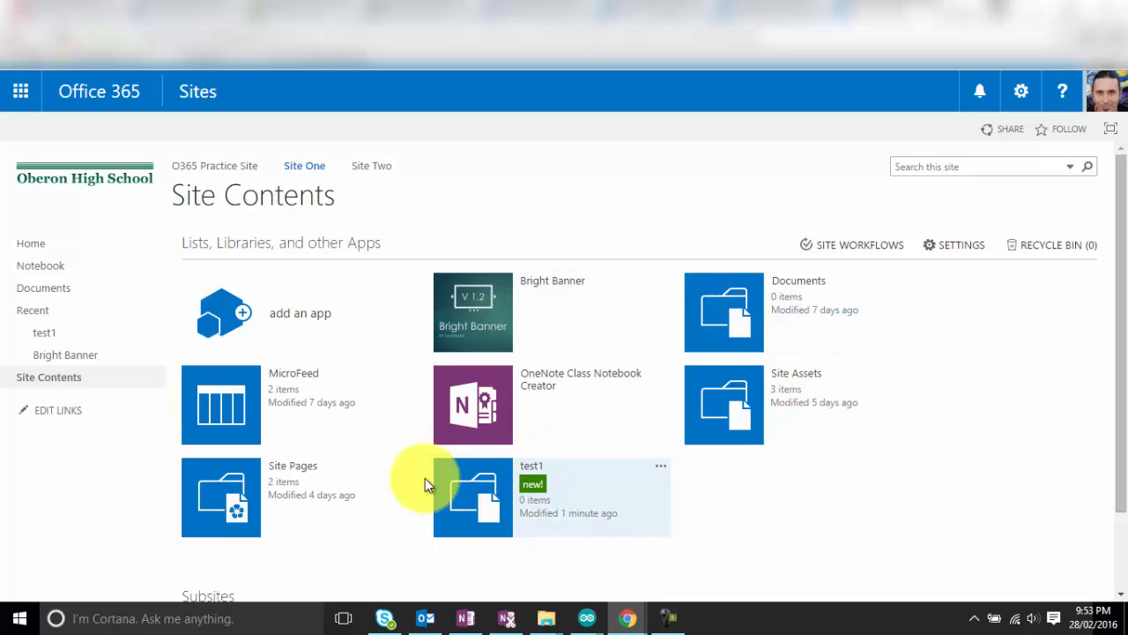
# Open the test1 library and upload Test_file, Test_file2 and Test_file3 to it from the desktop.
pyautogui.click(512, 486)
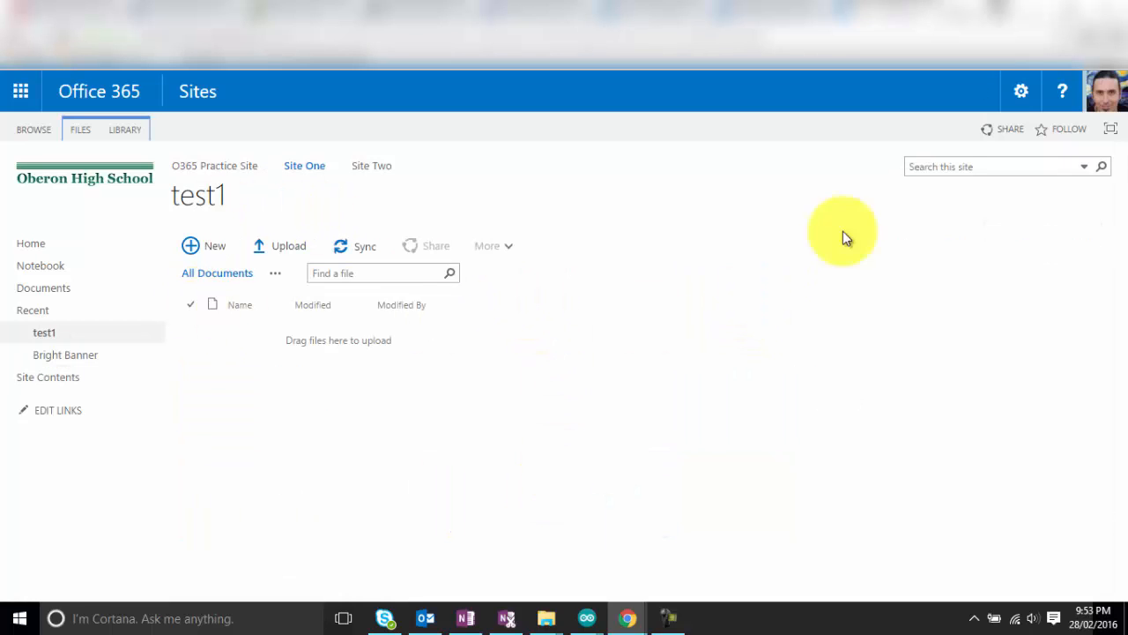
pyautogui.click(1067, 12)
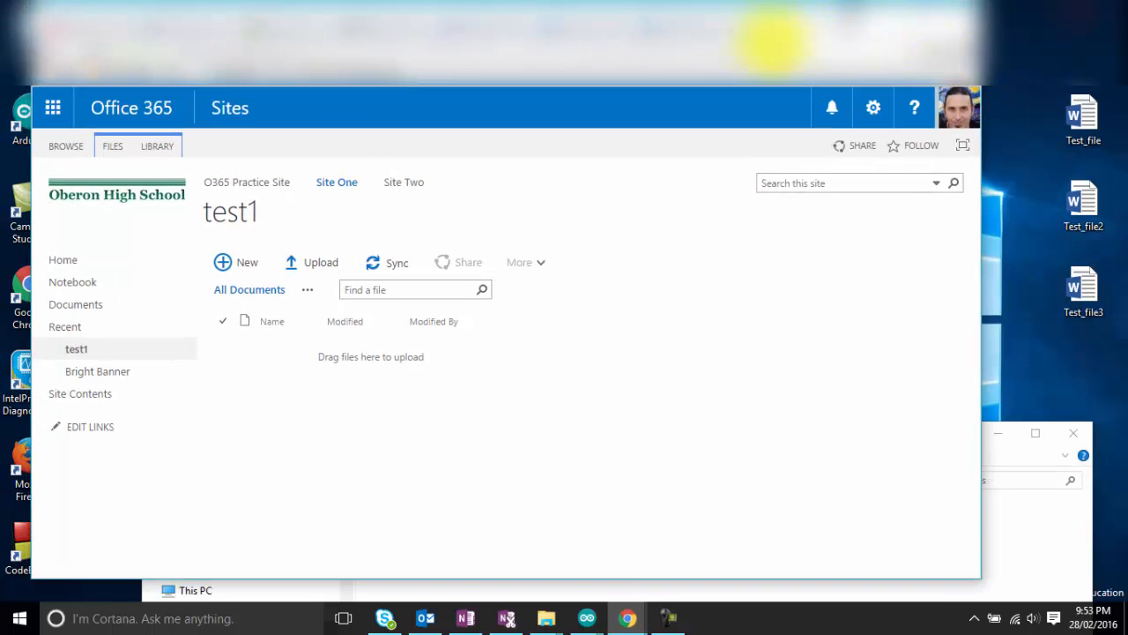
pyautogui.moveTo(1071, 128); pyautogui.dragTo(613, 334)
pyautogui.moveTo(1083, 205); pyautogui.dragTo(848, 334)
pyautogui.click(723, 357)
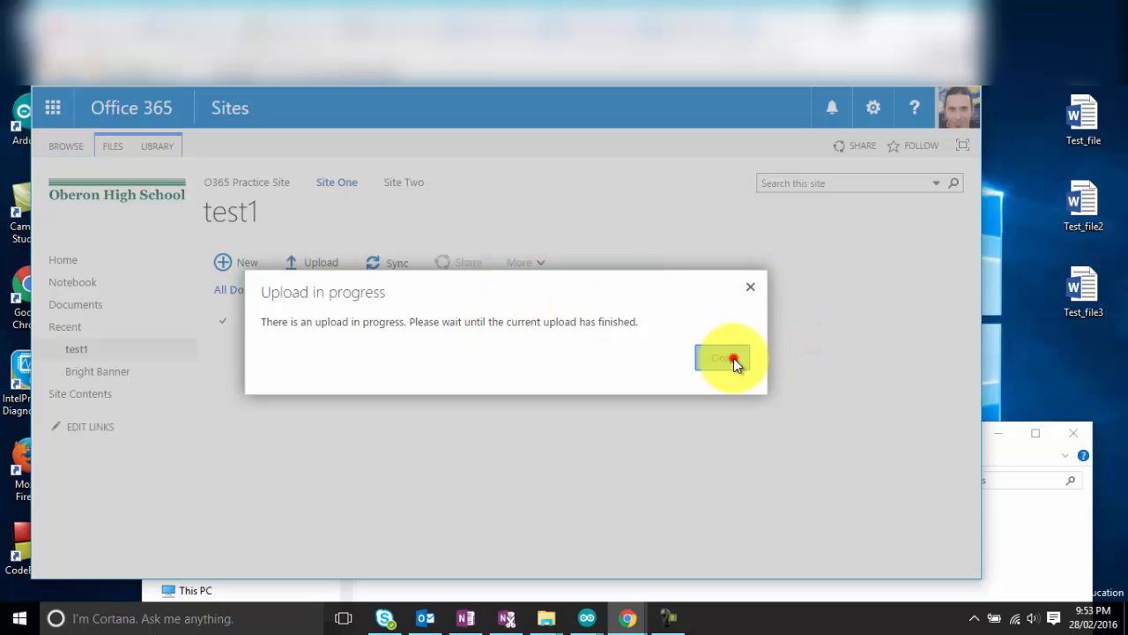
pyautogui.moveTo(1093, 211); pyautogui.dragTo(660, 320)
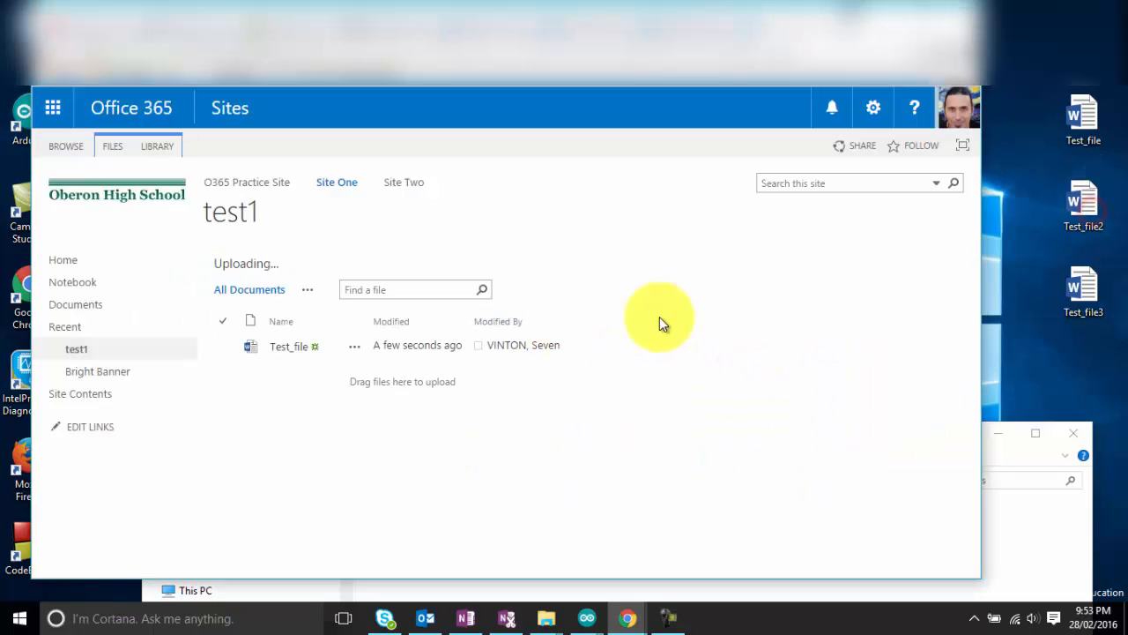
pyautogui.moveTo(1083, 288); pyautogui.dragTo(449, 346)
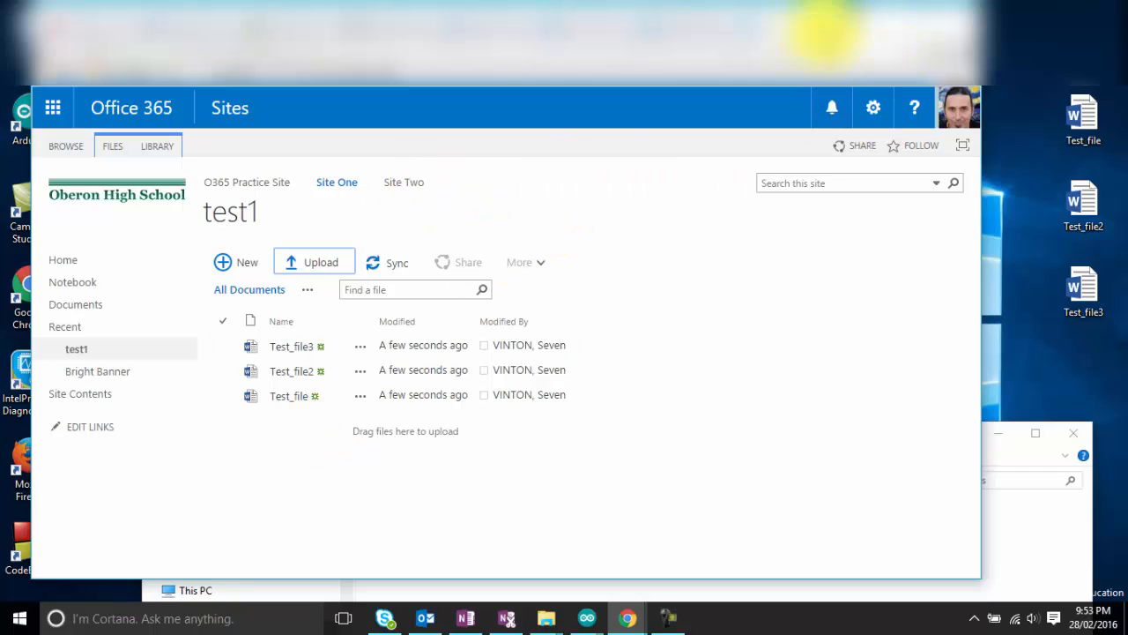
pyautogui.click(931, 22)
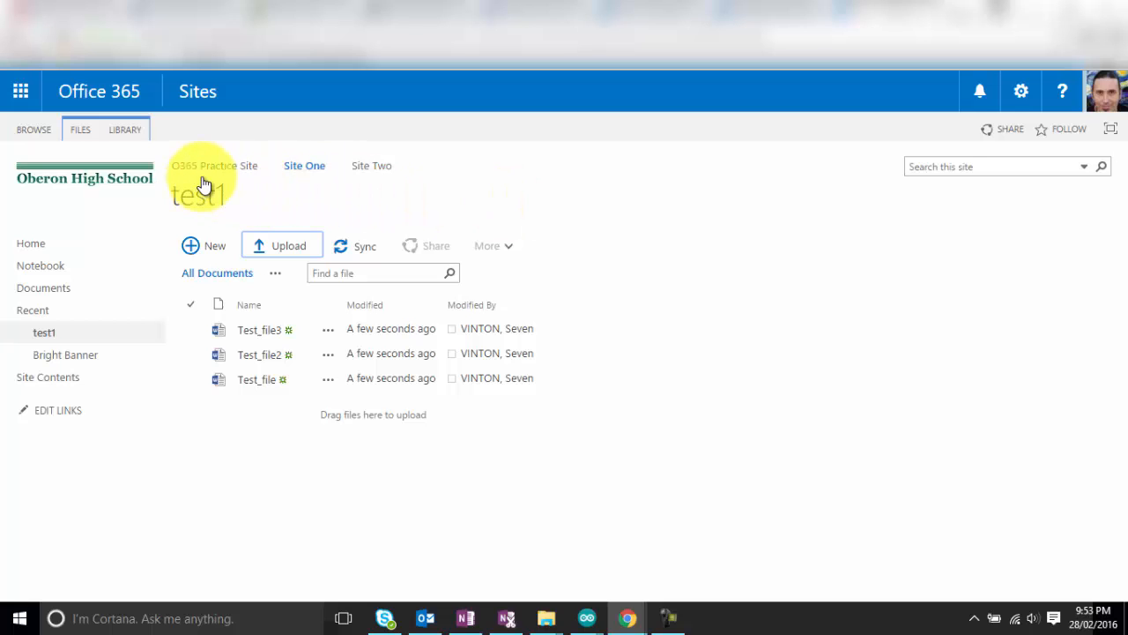
# Return to the Practice Site 1 home page, start editing it and place the cursor below the Site Feed part.
pyautogui.click(305, 166)
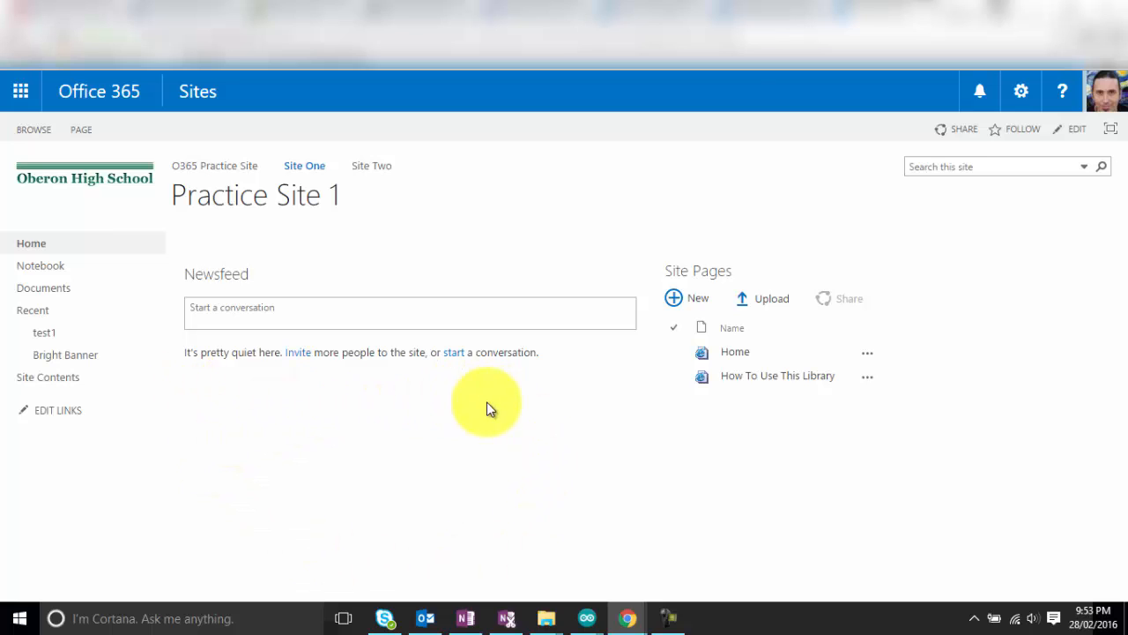
pyautogui.click(1073, 131)
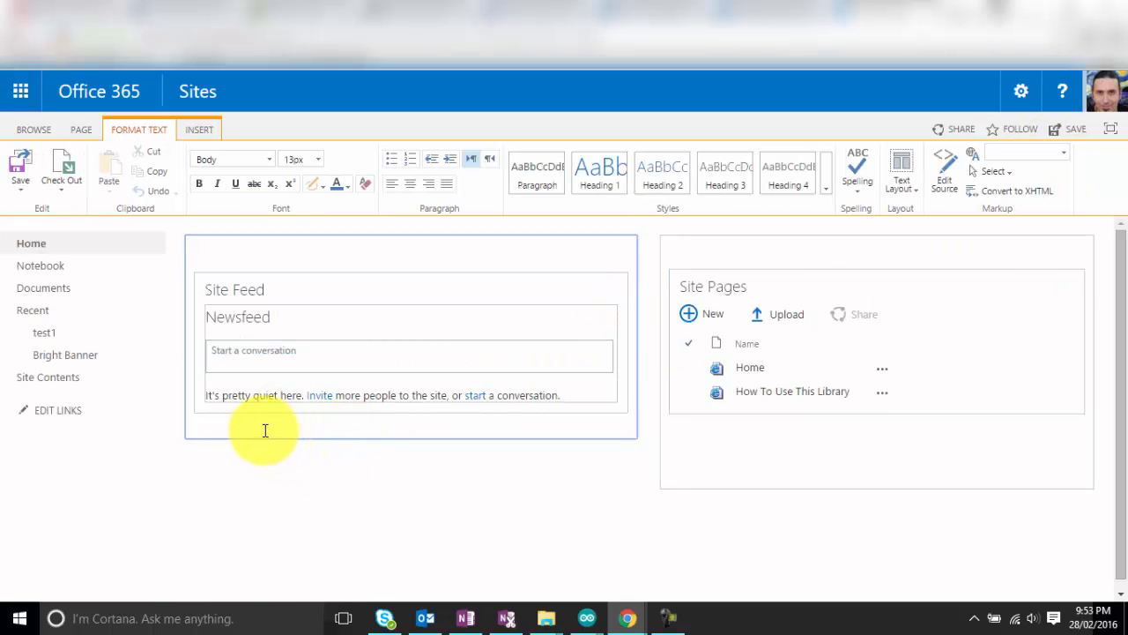
pyautogui.click(264, 429)
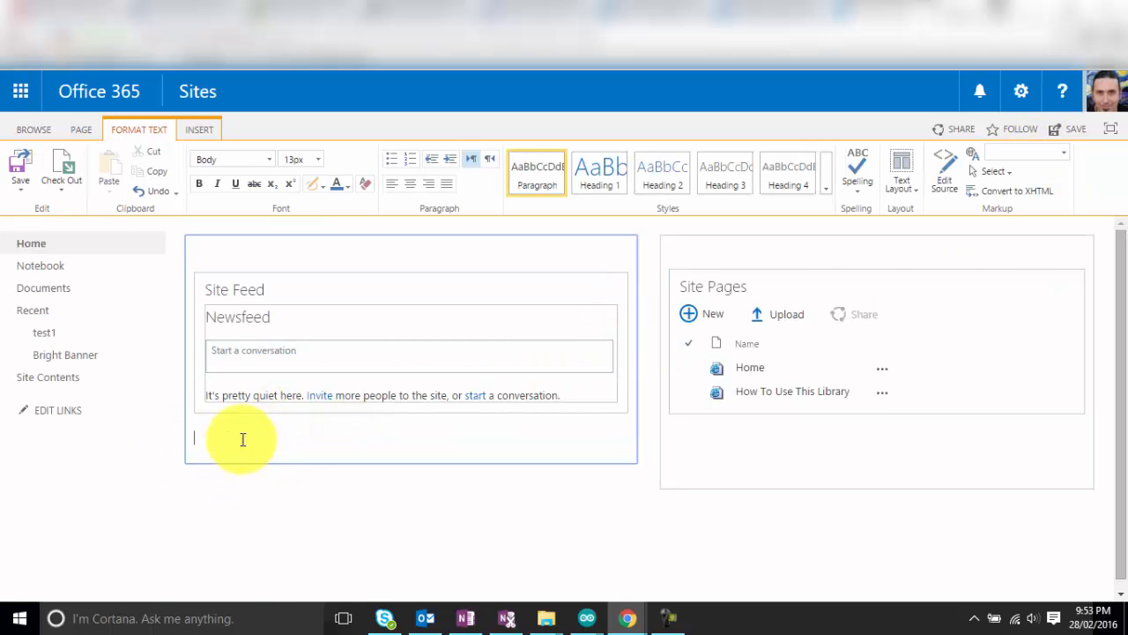
# Insert the test1 library from the Apps category as a web part below the Site Feed.
pyautogui.click(206, 132)
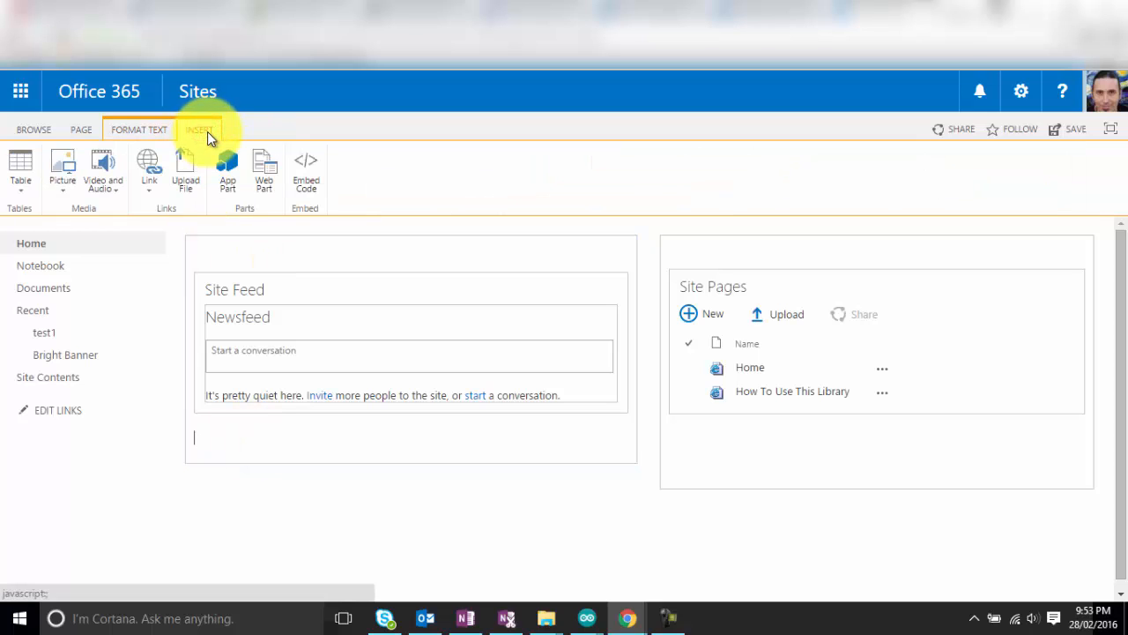
pyautogui.click(266, 179)
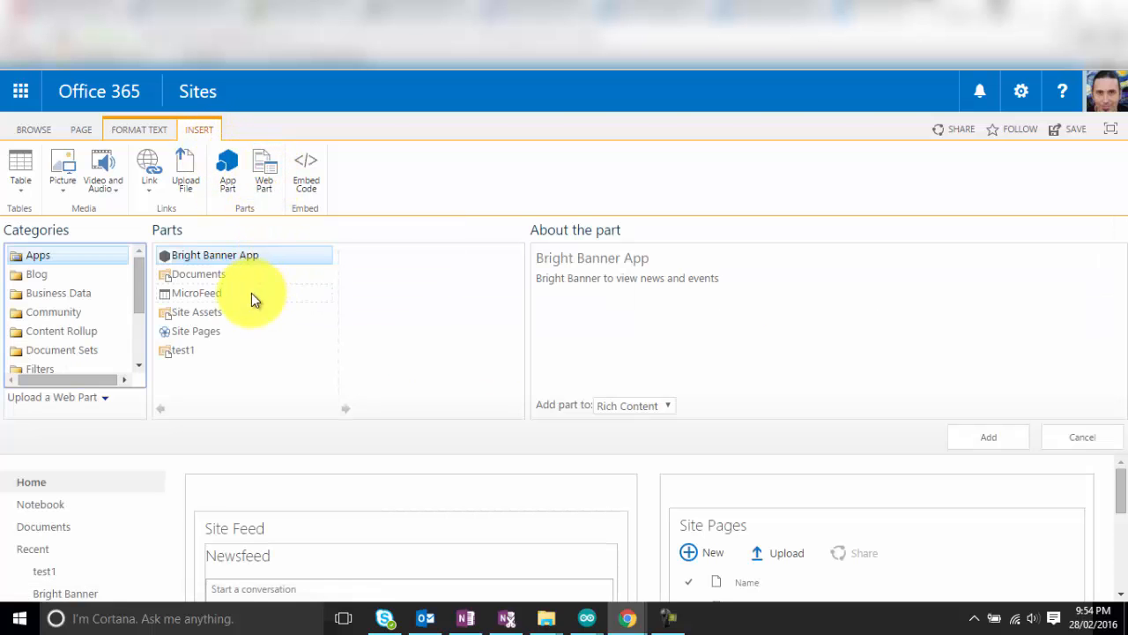
pyautogui.click(176, 350)
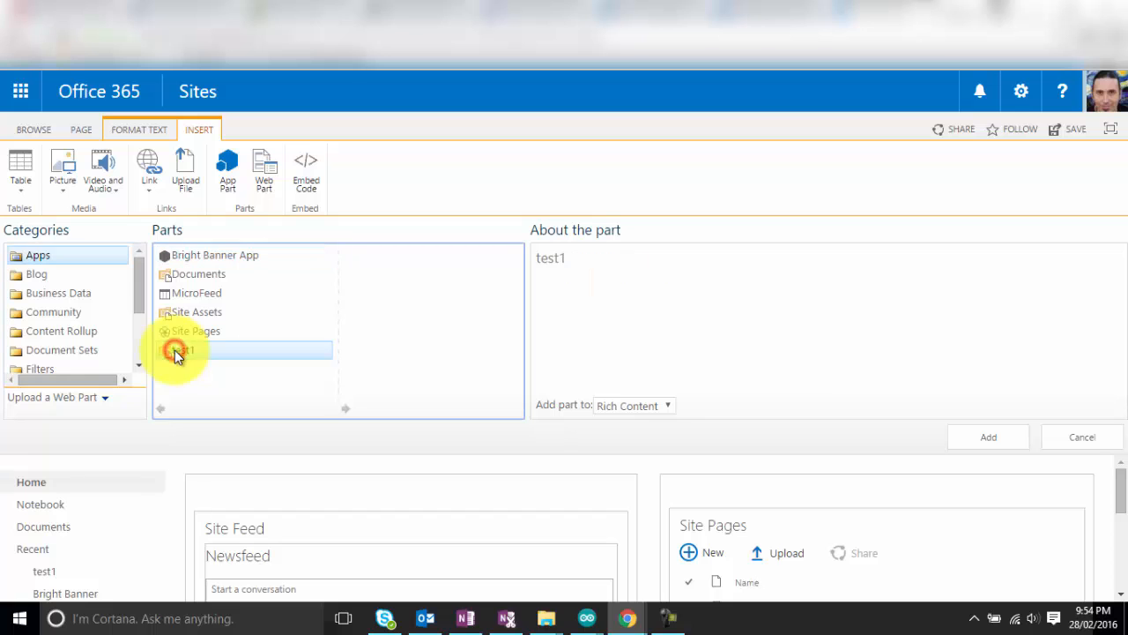
pyautogui.click(990, 432)
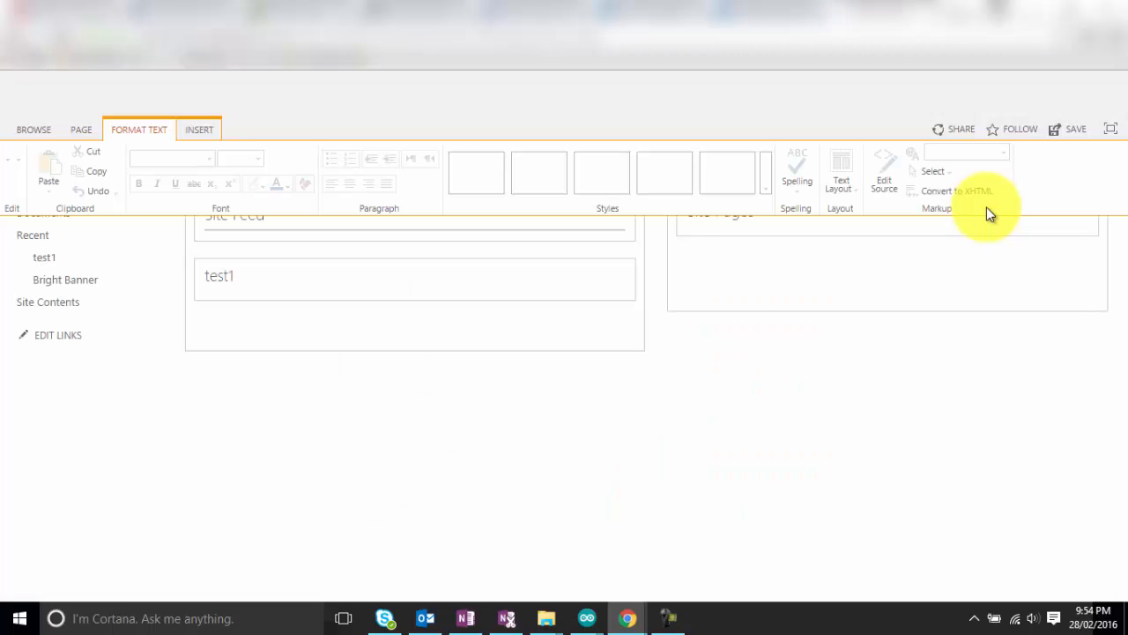
# Save the edited home page and review the test1 library web part below the Newsfeed.
pyautogui.moveTo(1121, 282); pyautogui.dragTo(1121, 359)
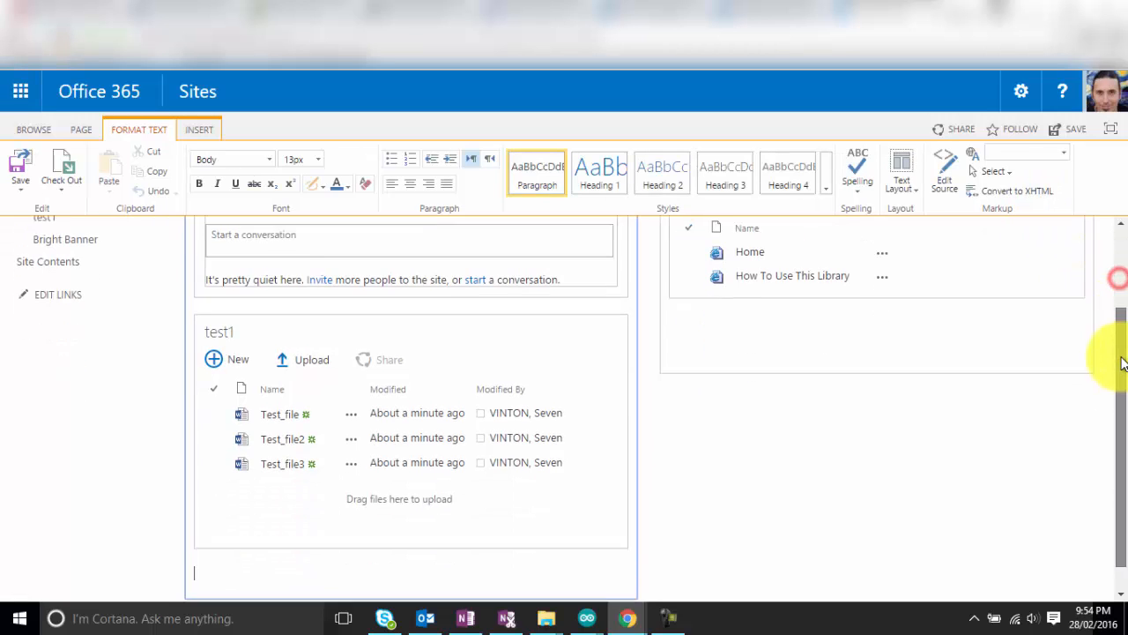
pyautogui.click(1069, 130)
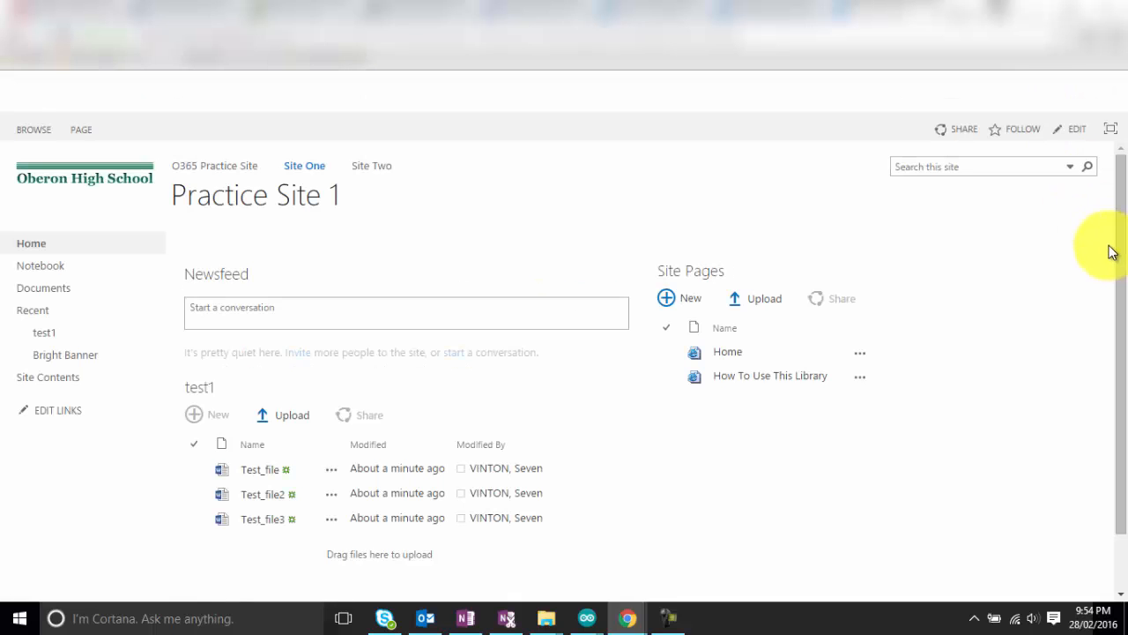
pyautogui.moveTo(1121, 221); pyautogui.dragTo(1120, 300)
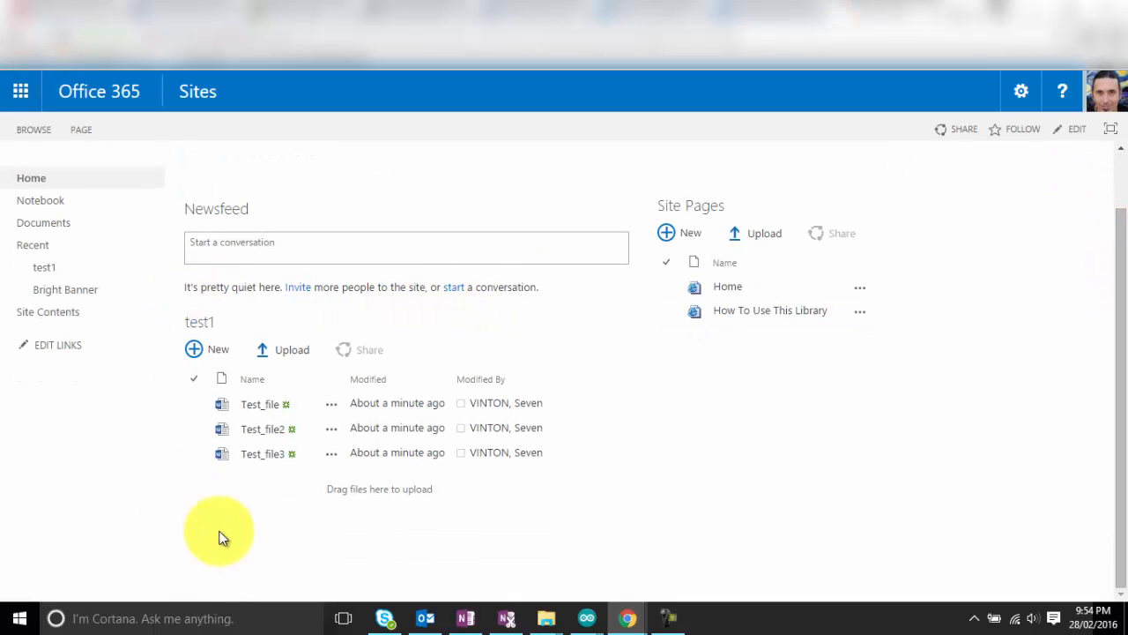
pyautogui.moveTo(1121, 370); pyautogui.dragTo(1113, 315)
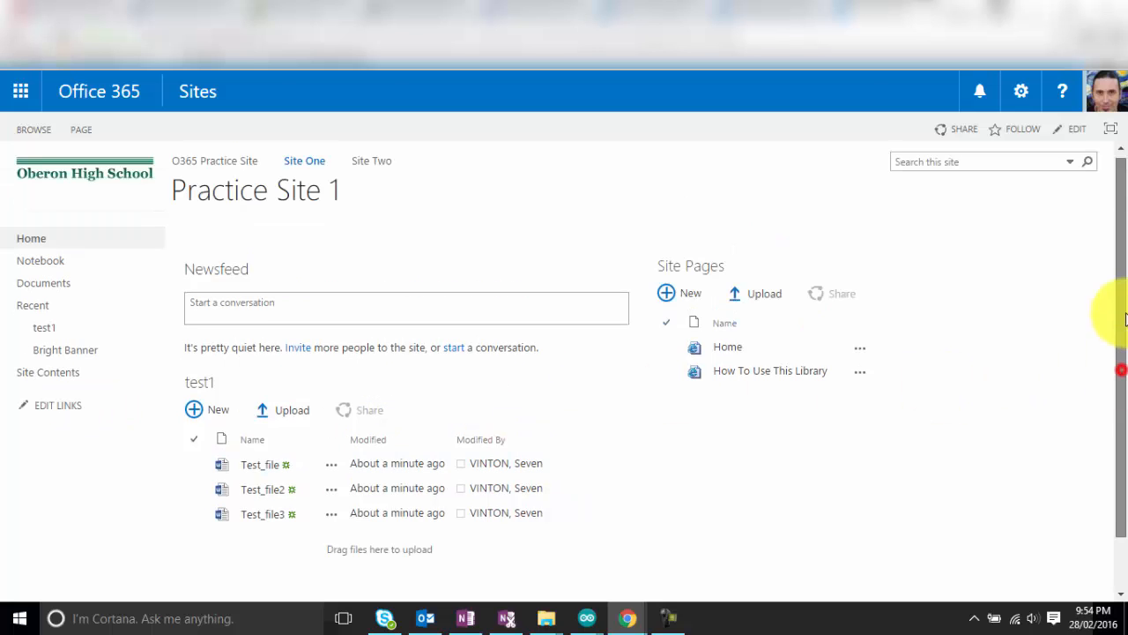